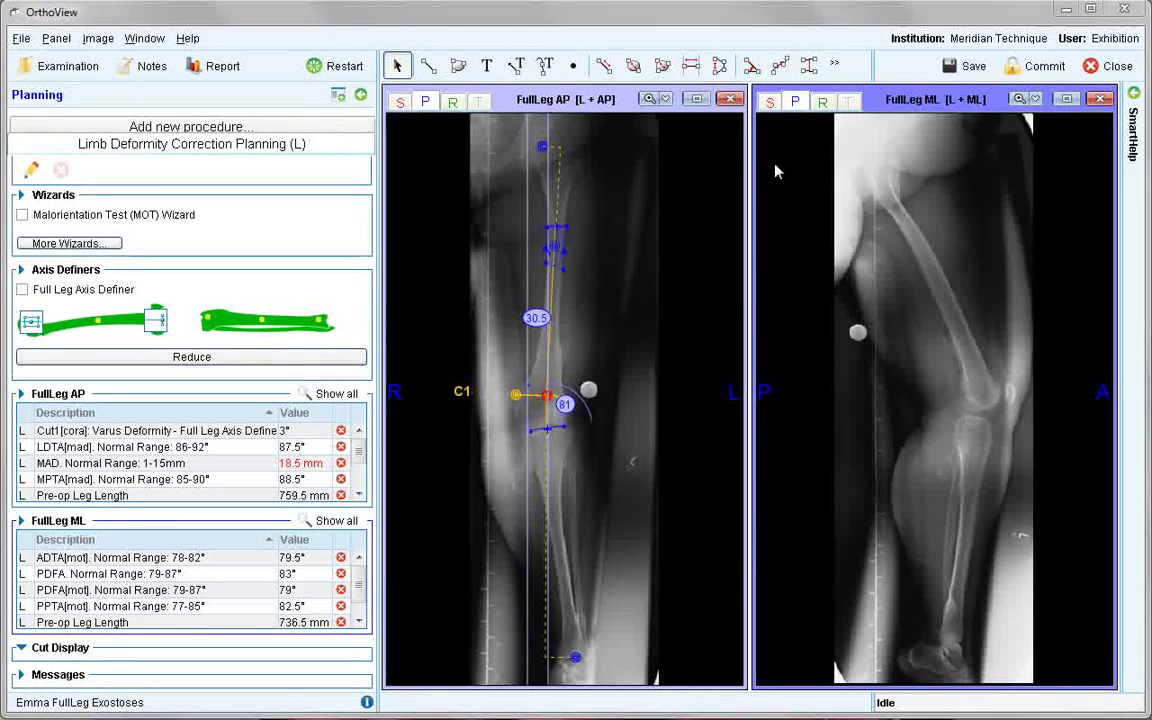
Run the MOT on the enlarged lateral X-ray (79°, 82.5°, 79.5°, mFFD 35.5°), then restore split view
left_click(1066, 98)
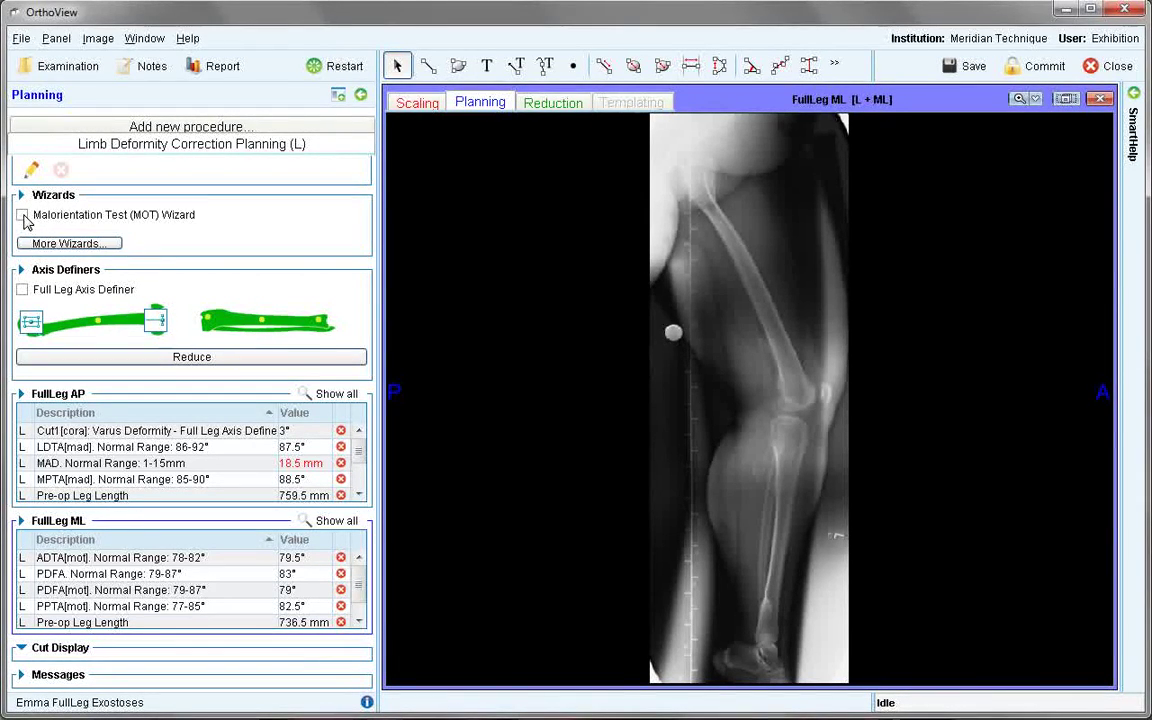
left_click(24, 218)
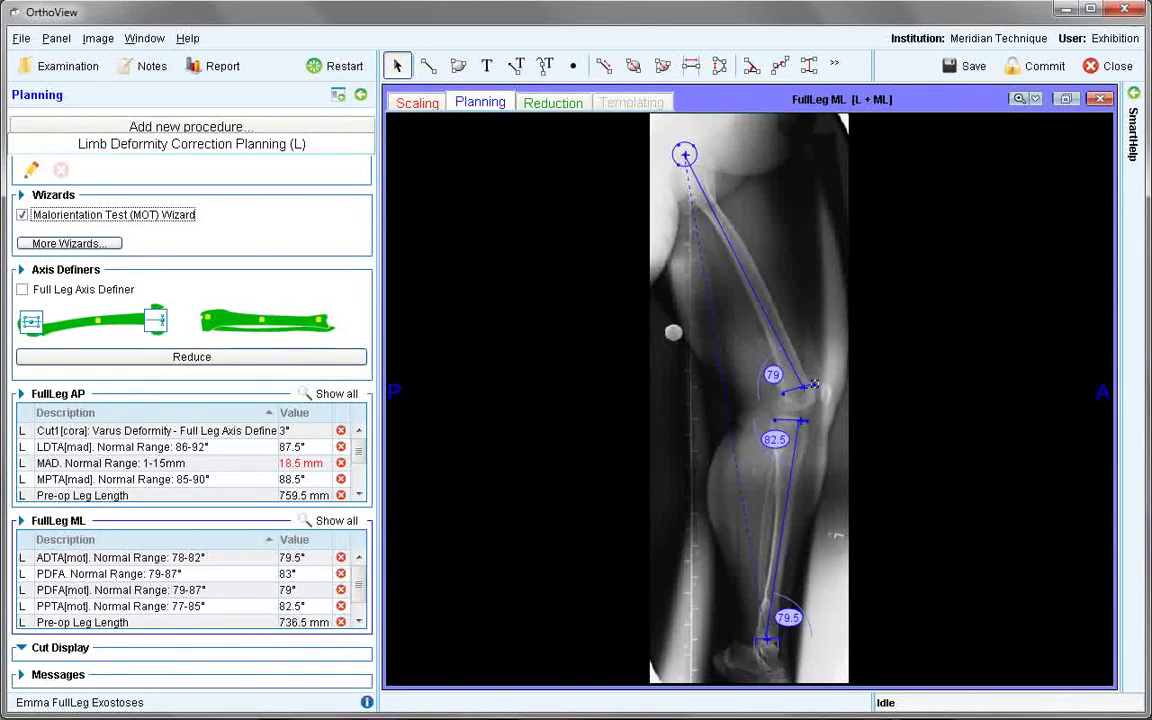
left_click(1020, 98)
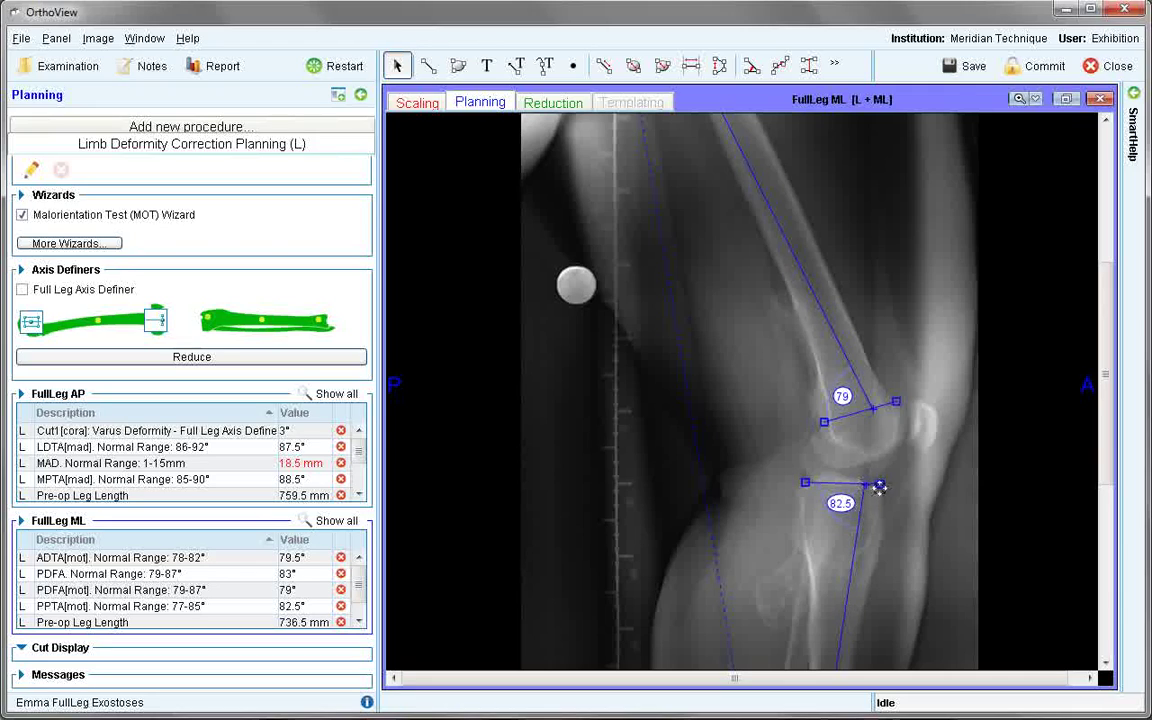
left_click_drag(1105, 372, 1087, 593)
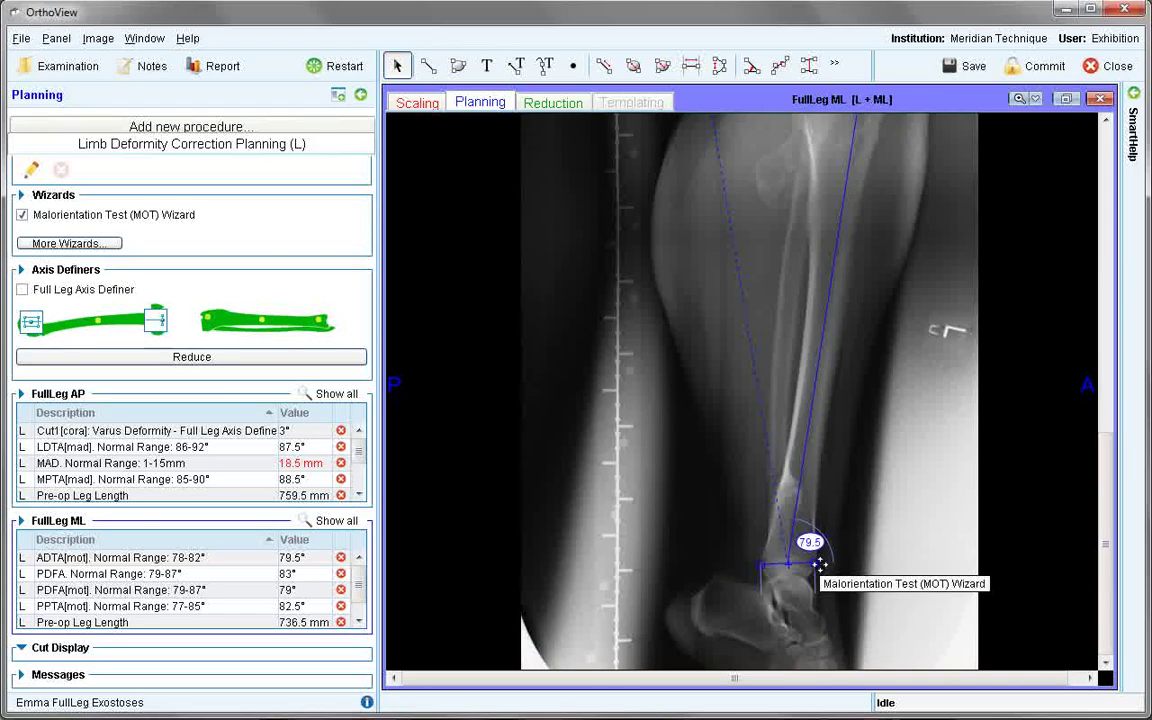
left_click(55, 393)
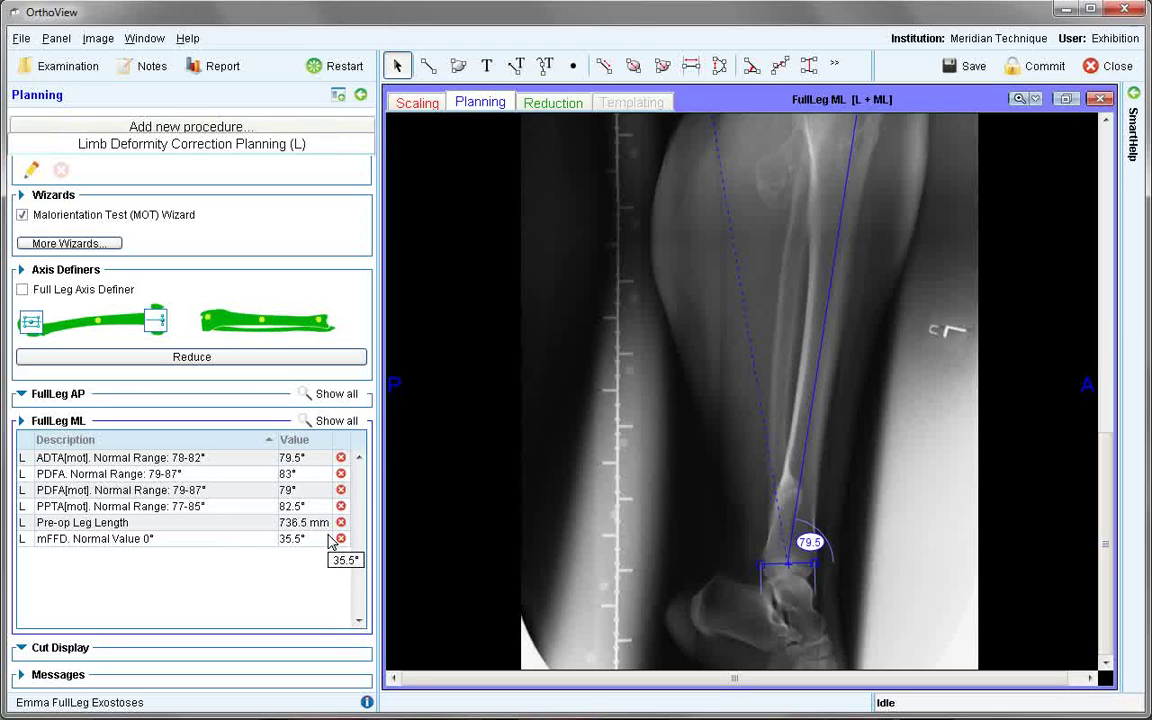
left_click(24, 426)
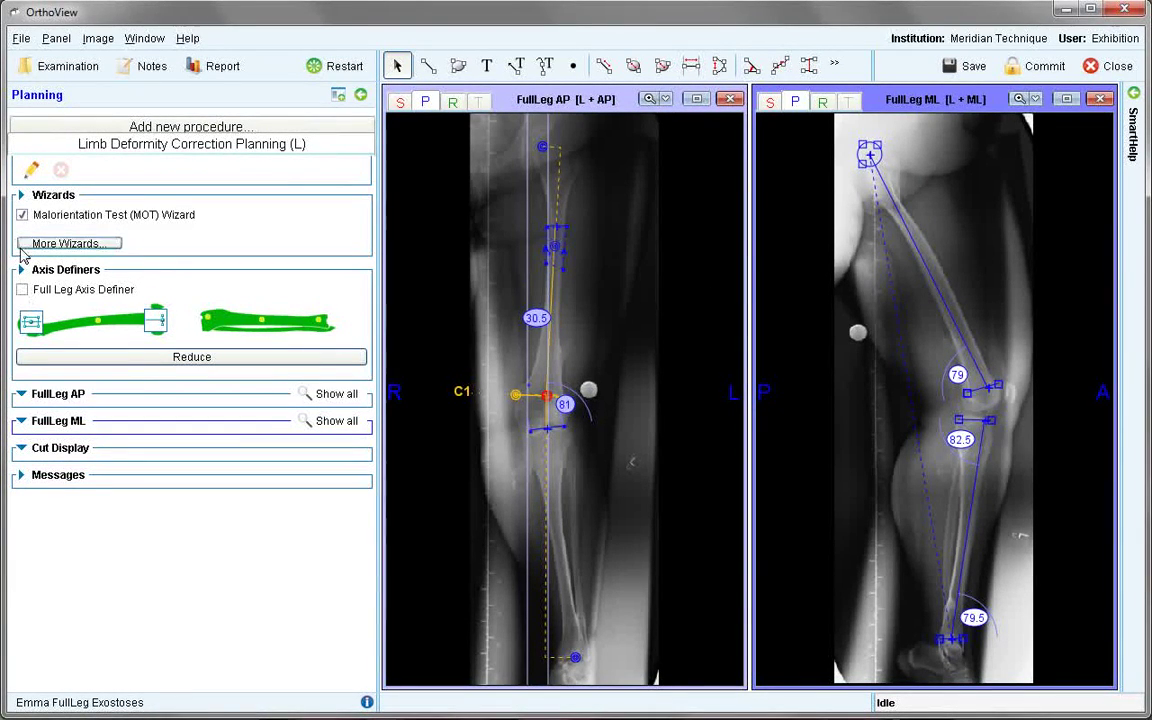
Replace the MOT Wizard with the Full Leg Axis Definer, giving an 83° knee angle on the ML view
left_click(22, 215)
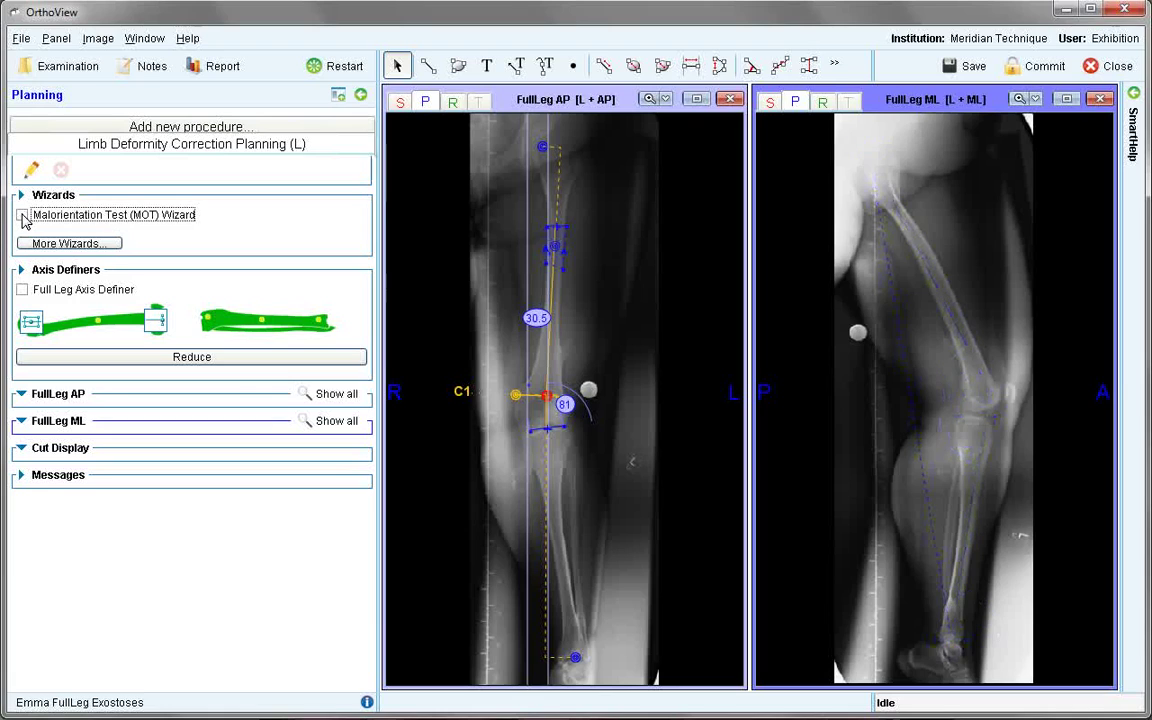
left_click(33, 332)
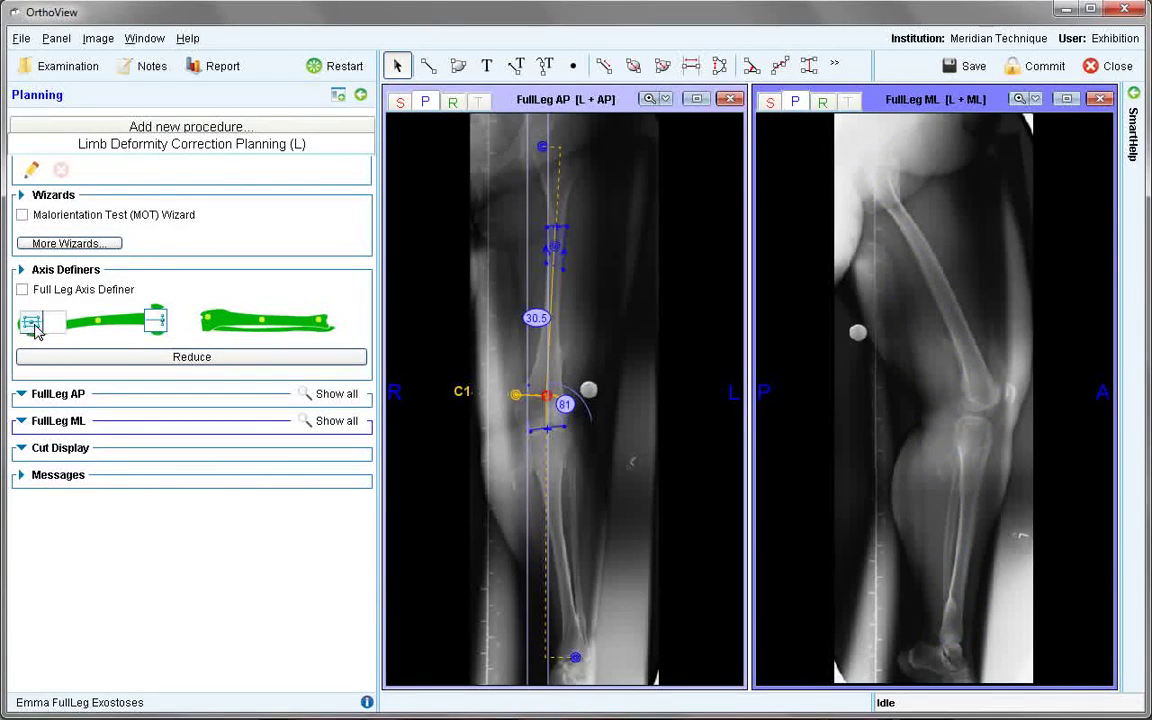
left_click_drag(33, 332, 155, 327)
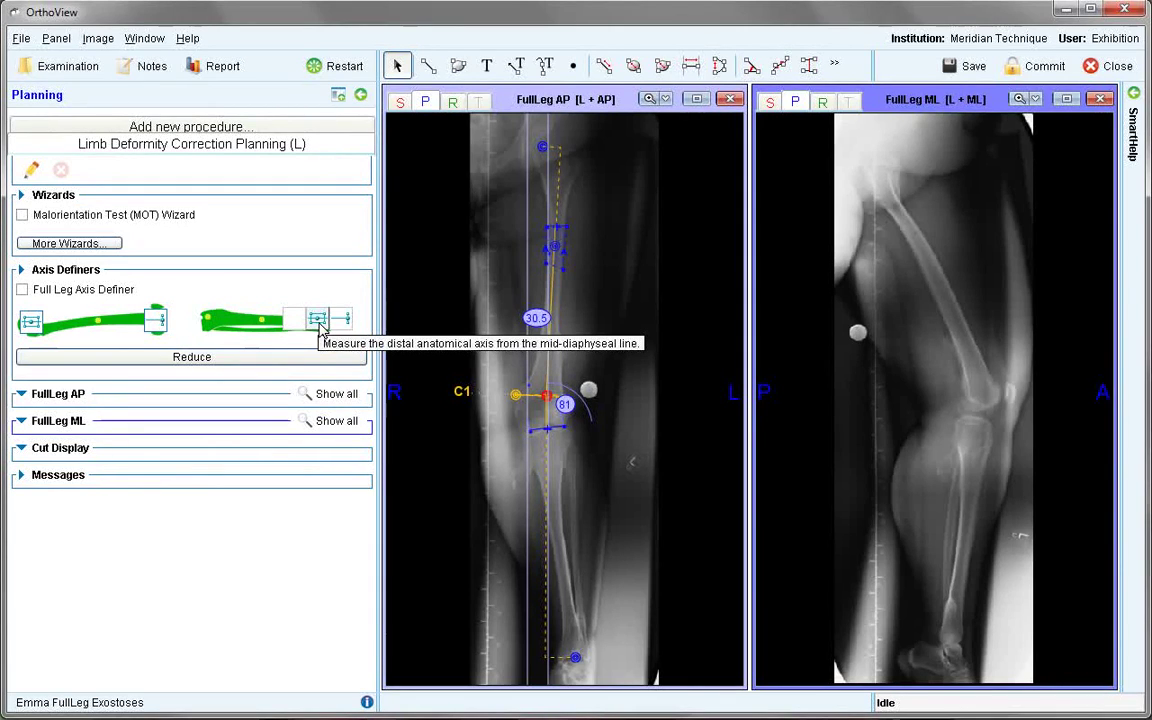
left_click(22, 289)
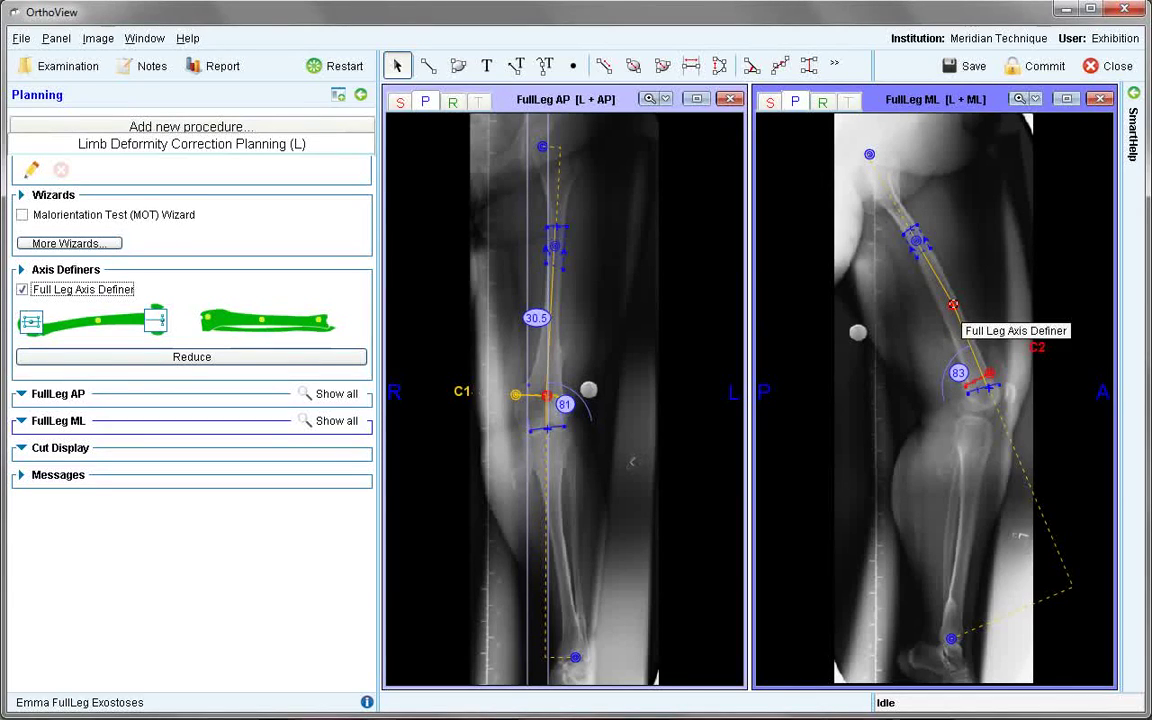
Create open cut C3 (M1) across the lateral femoral shaft and drag its handle to angle it
right_click(953, 304)
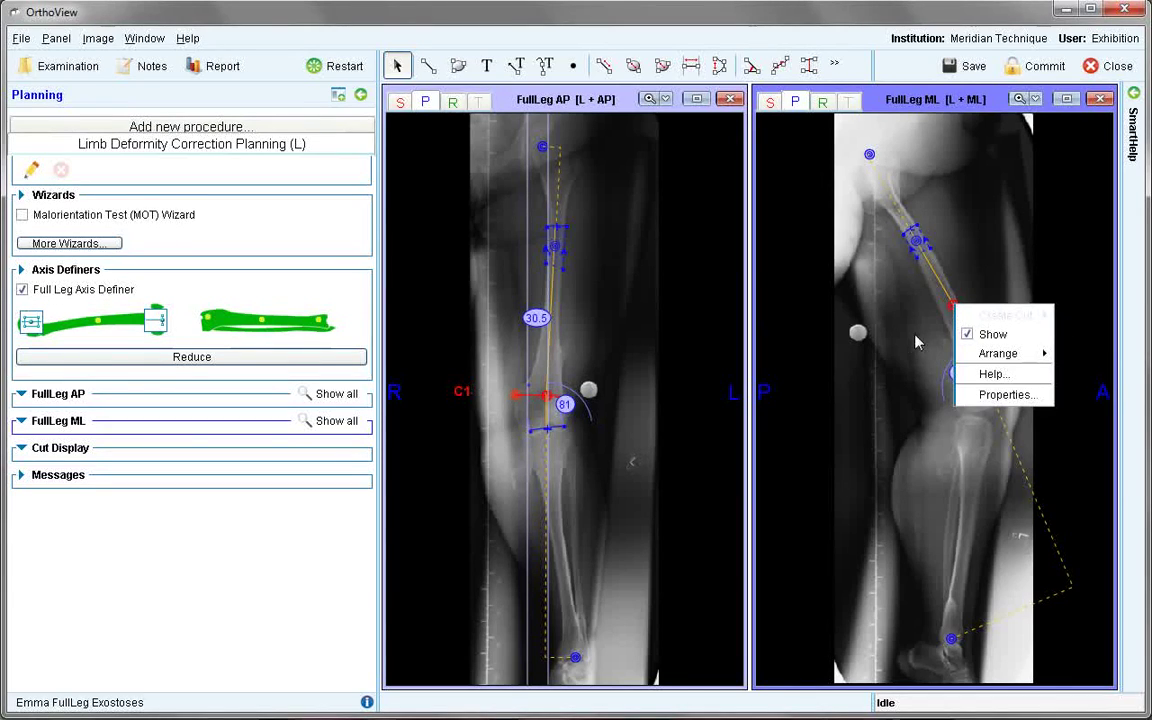
left_click(977, 372)
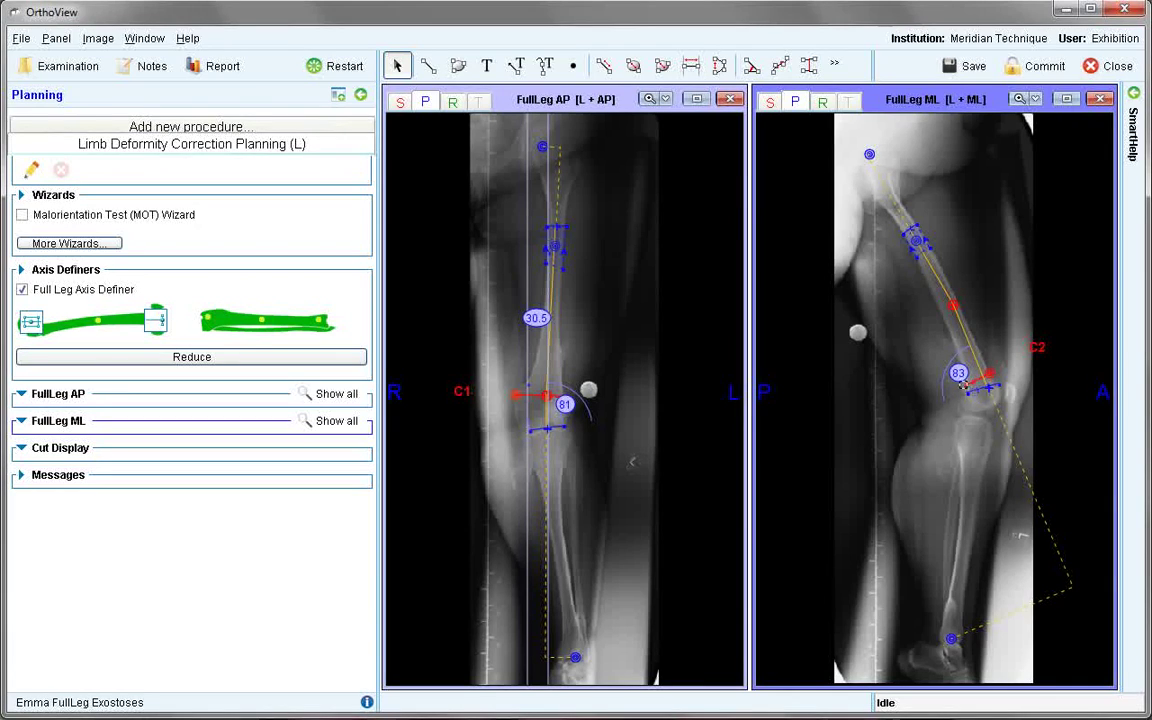
right_click(966, 333)
mouse_move(1017, 345)
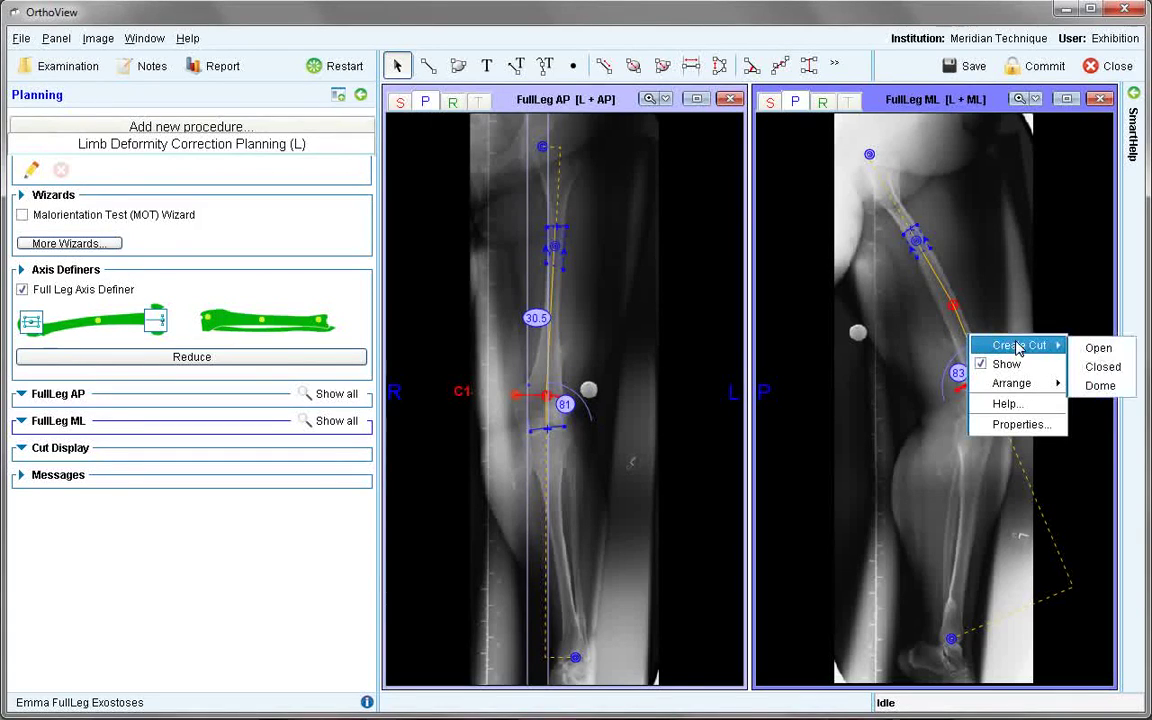
left_click(1095, 349)
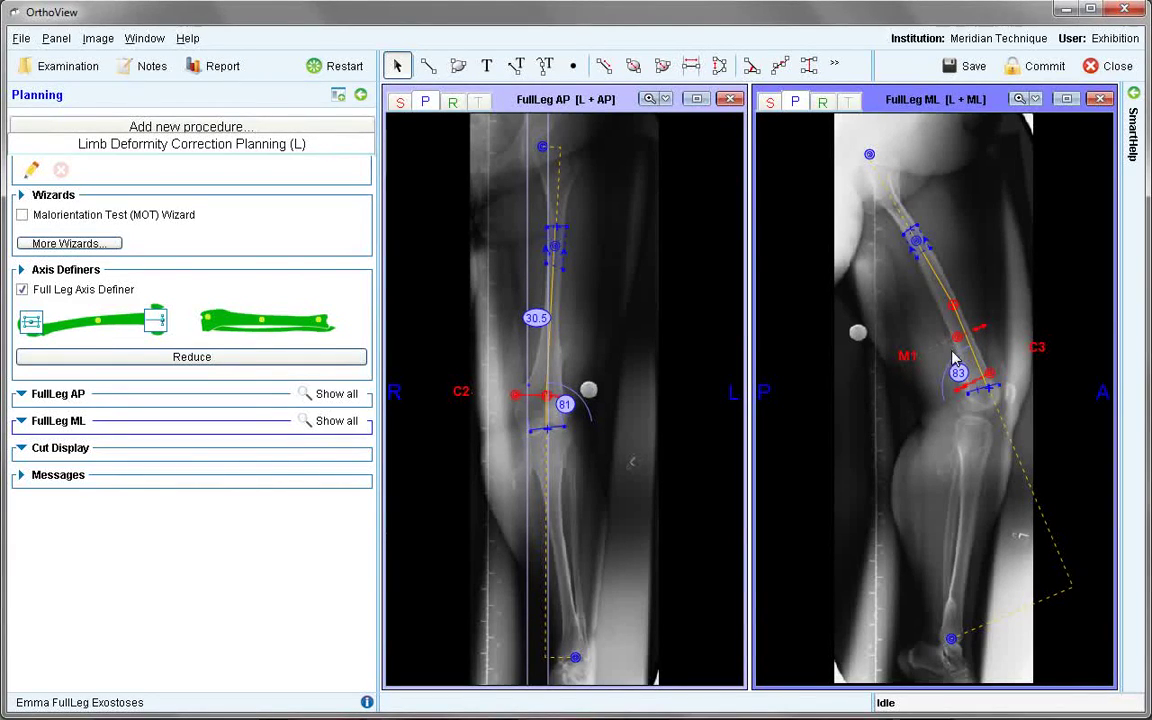
mouse_move(955, 358)
left_mouse_down()
mouse_move(956, 330)
mouse_move(954, 340)
left_mouse_up()
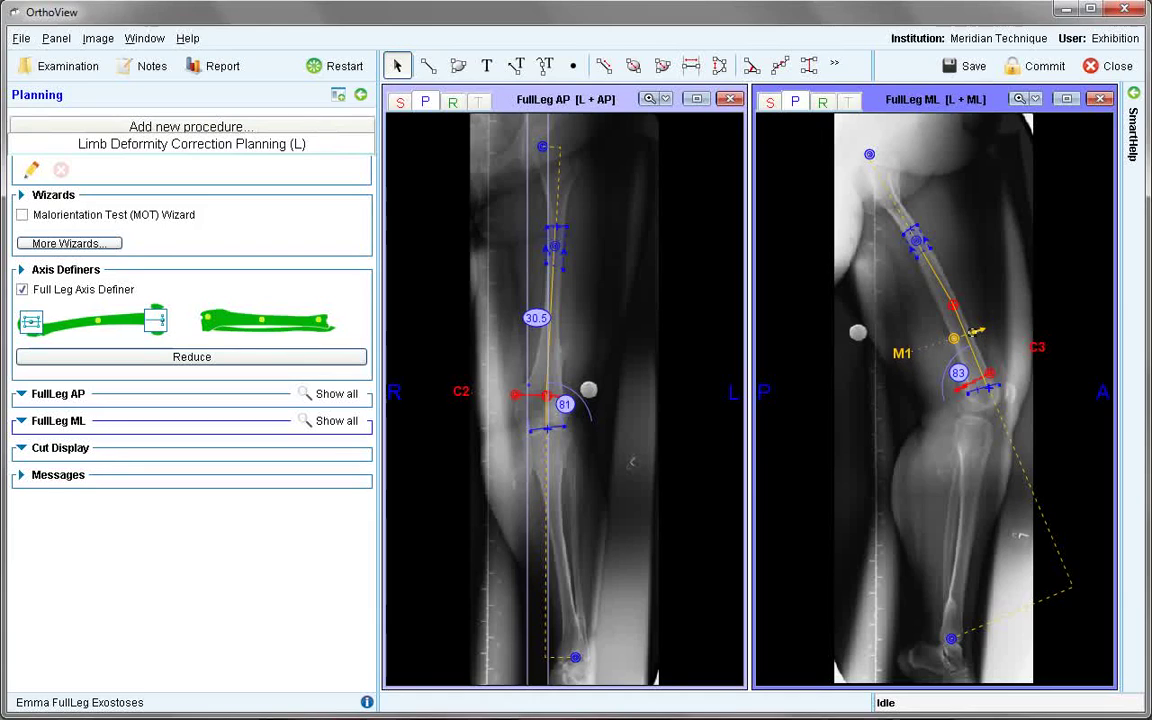
Create an open M1 cut on the AP femur and show its Cut Display (0° angulation)
right_click(550, 356)
mouse_move(610, 362)
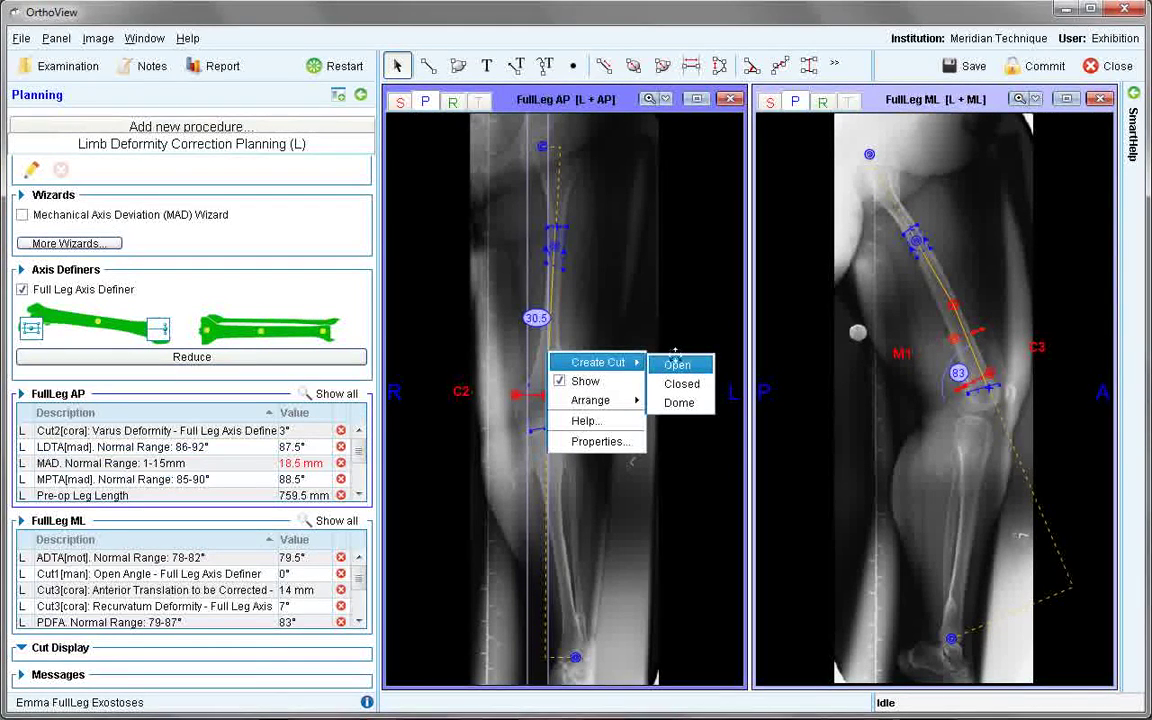
left_click(677, 365)
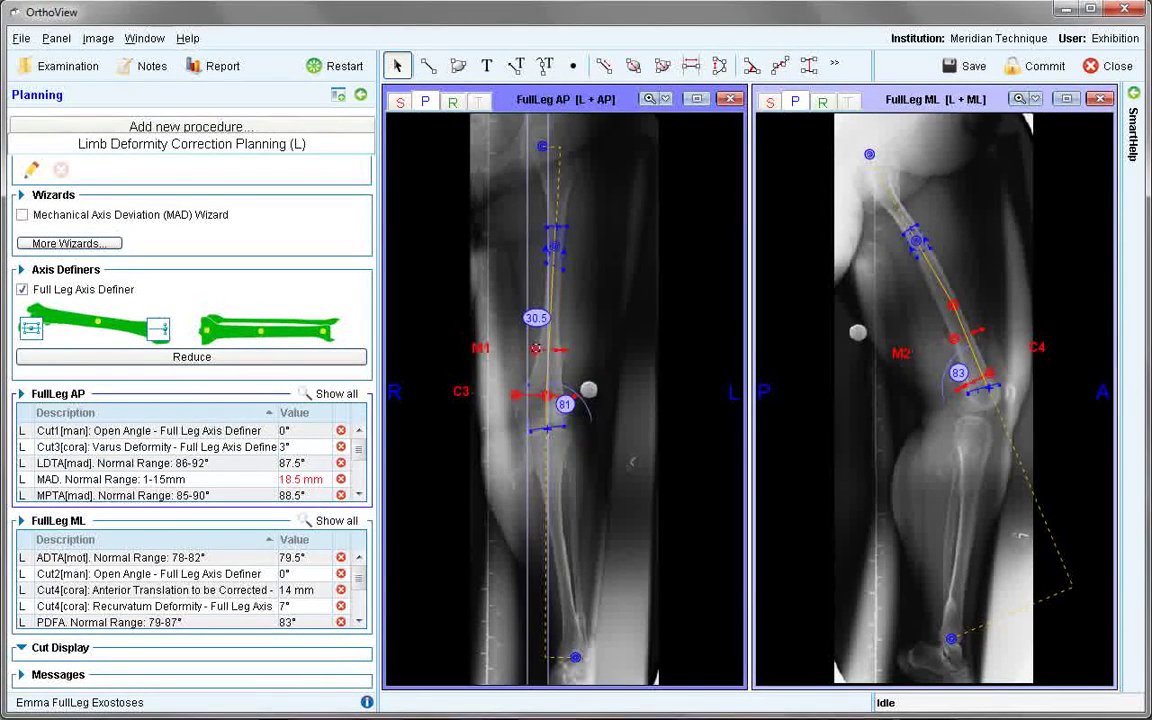
left_click(536, 348)
left_click(21, 648)
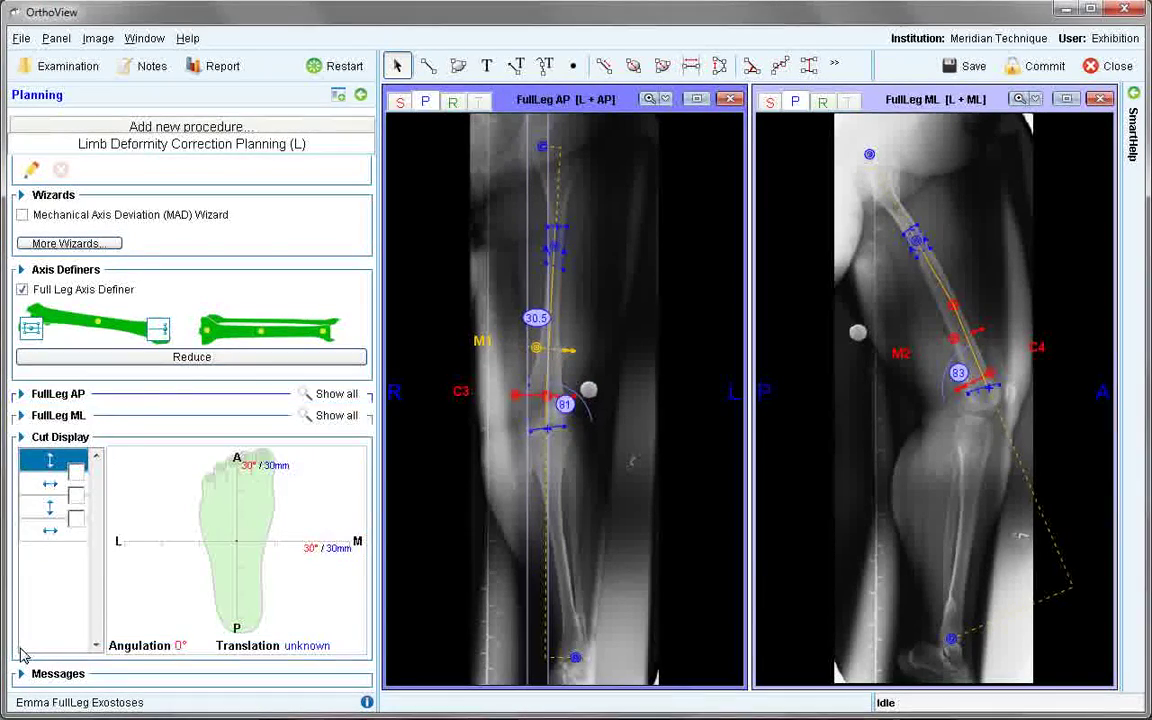
Select cut C3 in Cut Display, read 7.5° angulation and 14 mm translation, then choose the ML view
left_click(56, 489)
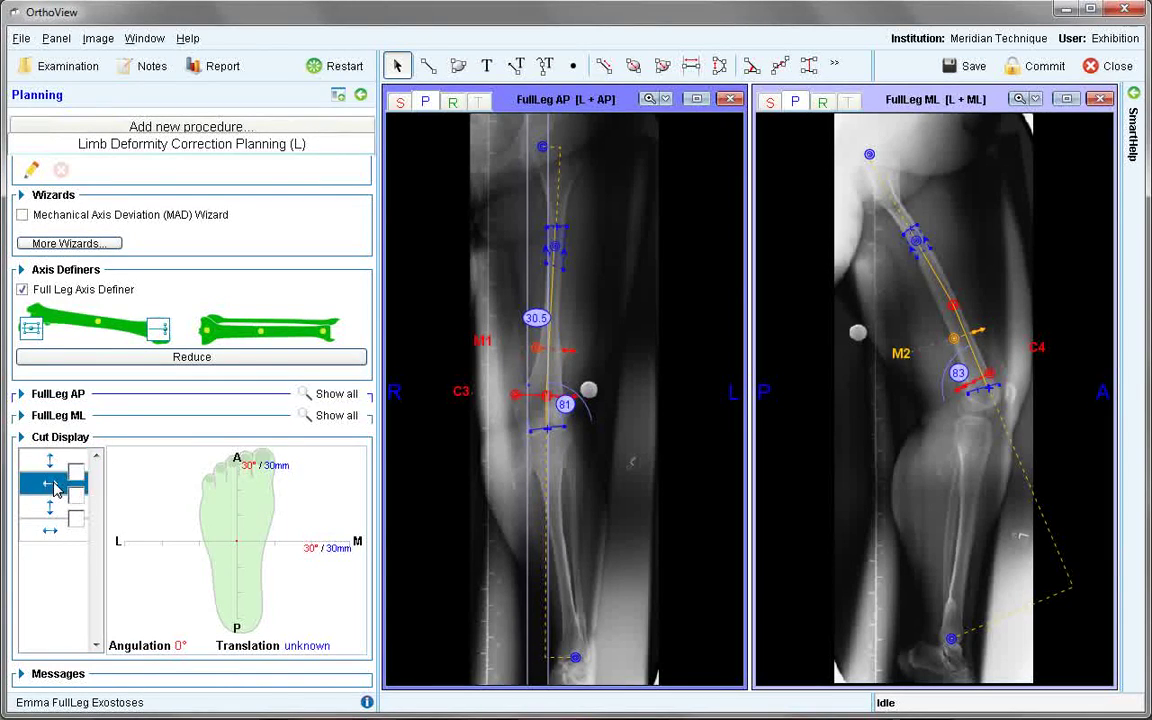
left_click(55, 508)
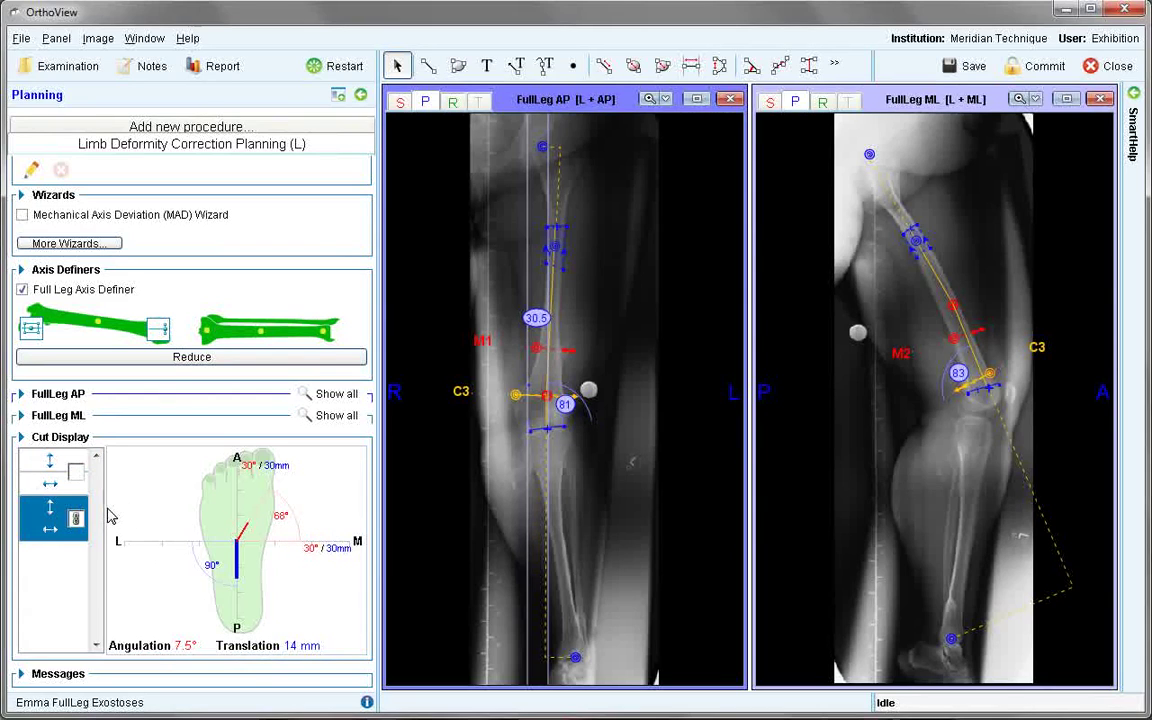
left_click(20, 394)
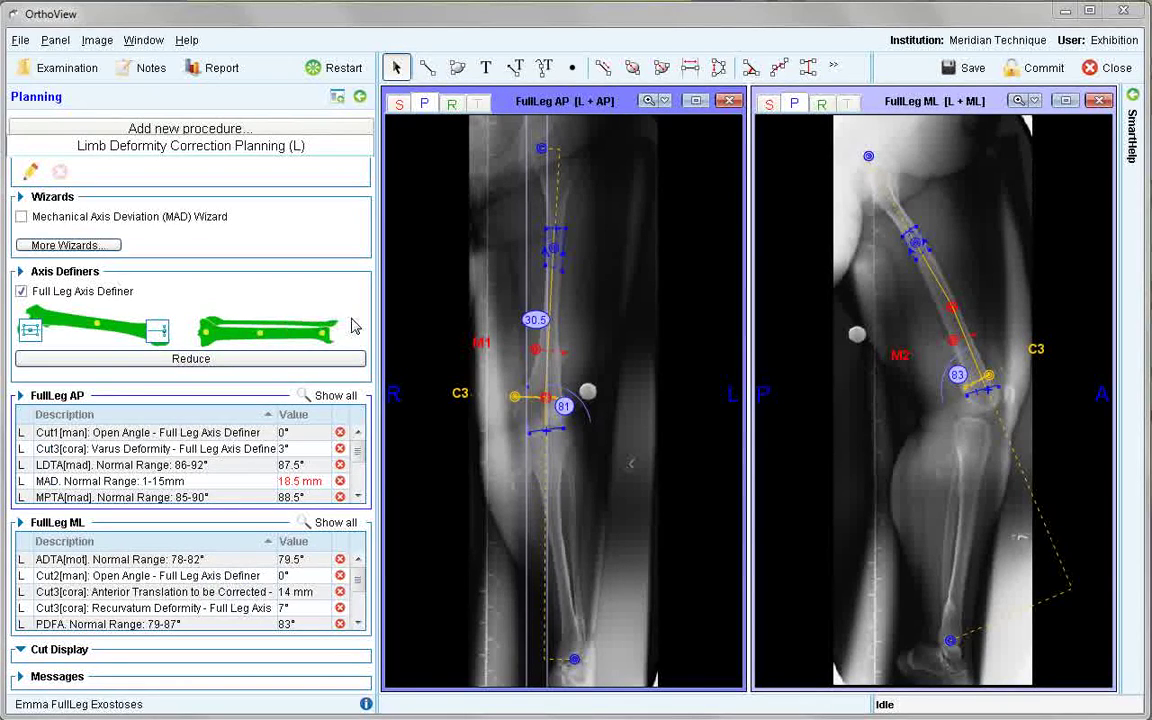
left_click(935, 100)
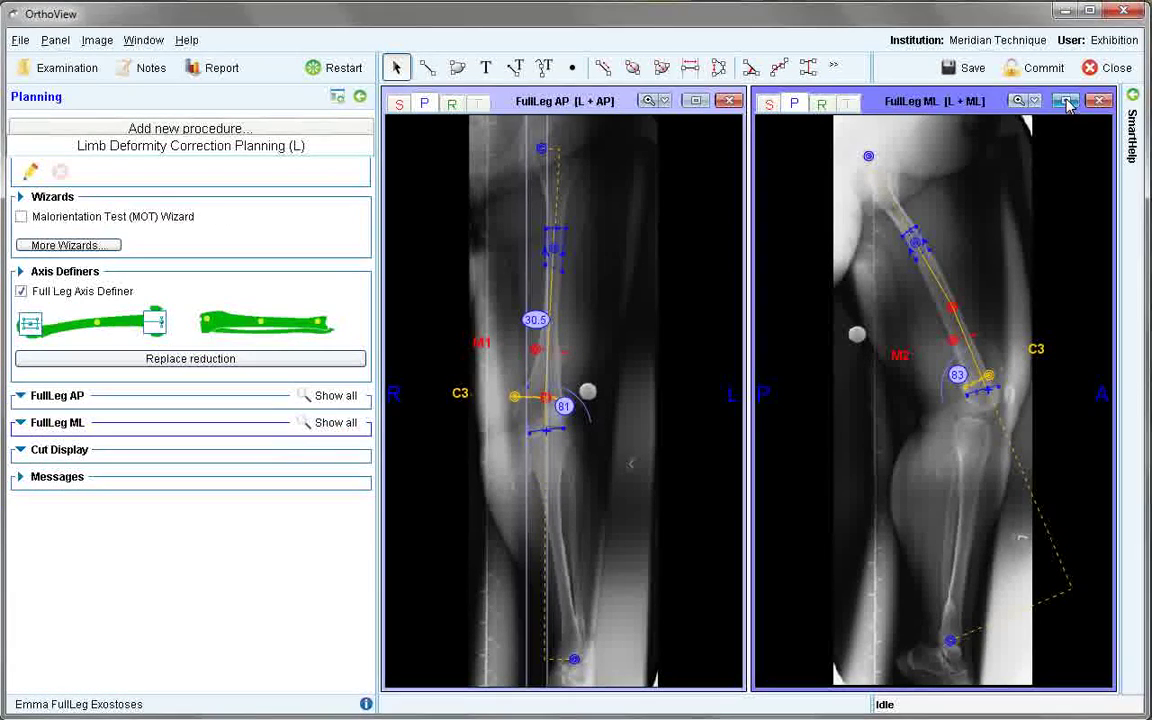
Enlarge the lateral X-ray and start a replacement reduction of the cut fragments
left_click(1065, 100)
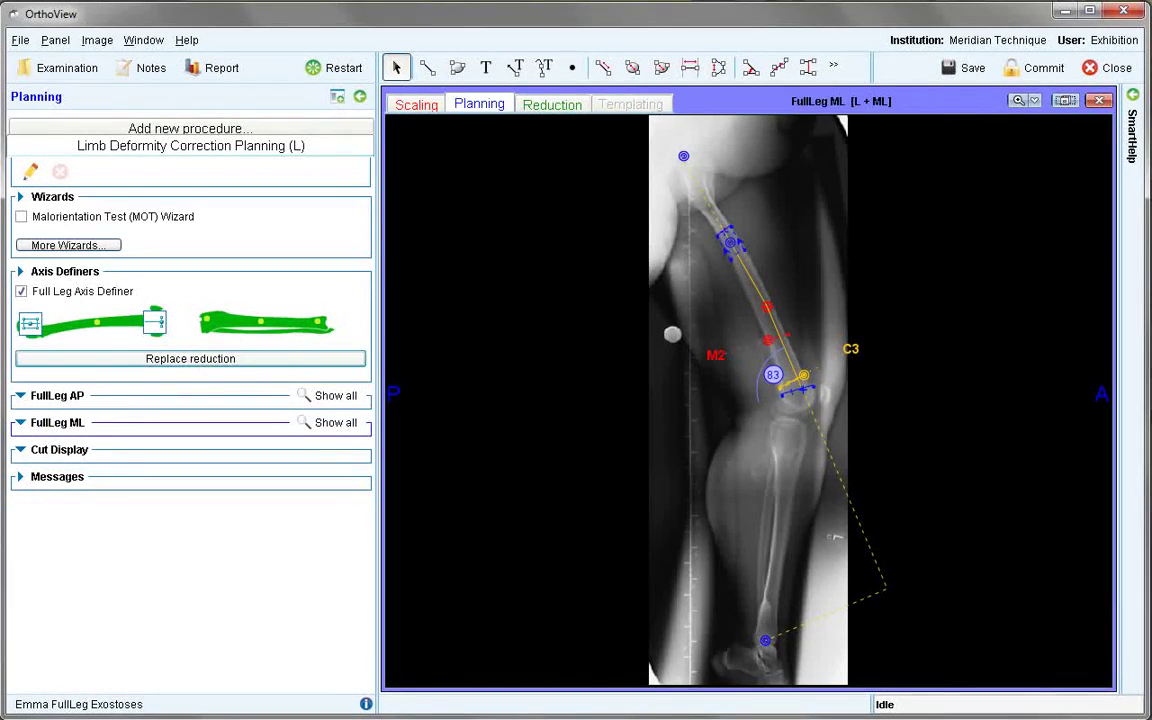
left_click(208, 360)
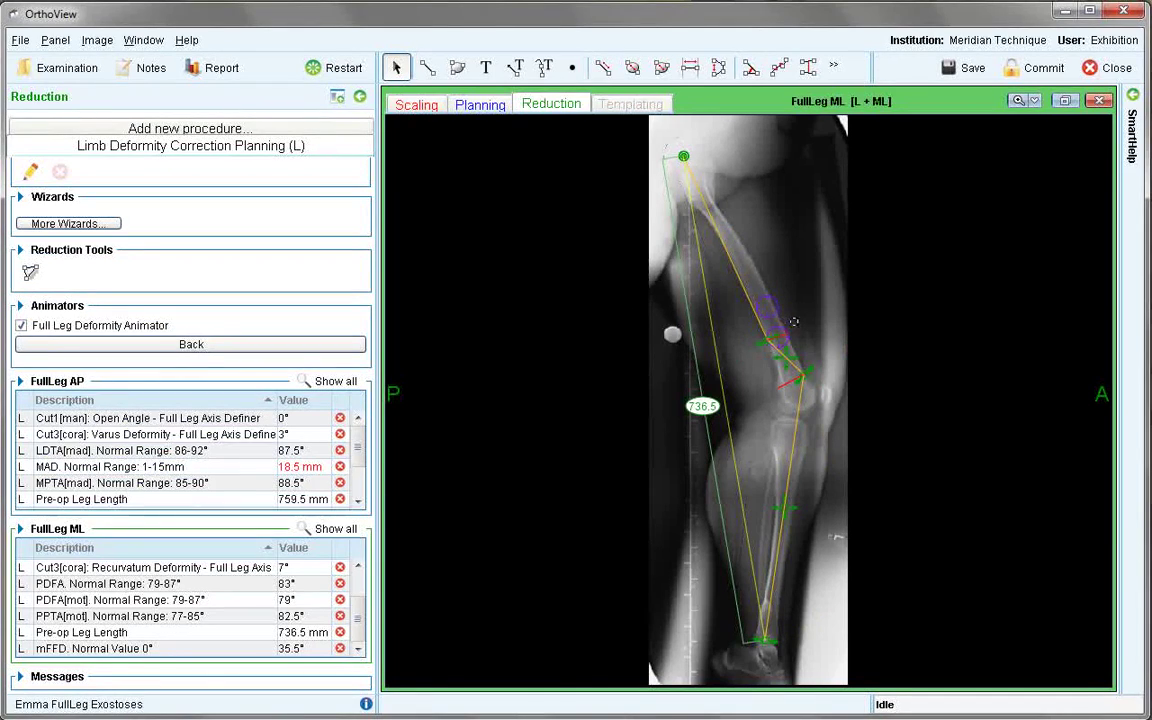
left_click(804, 378)
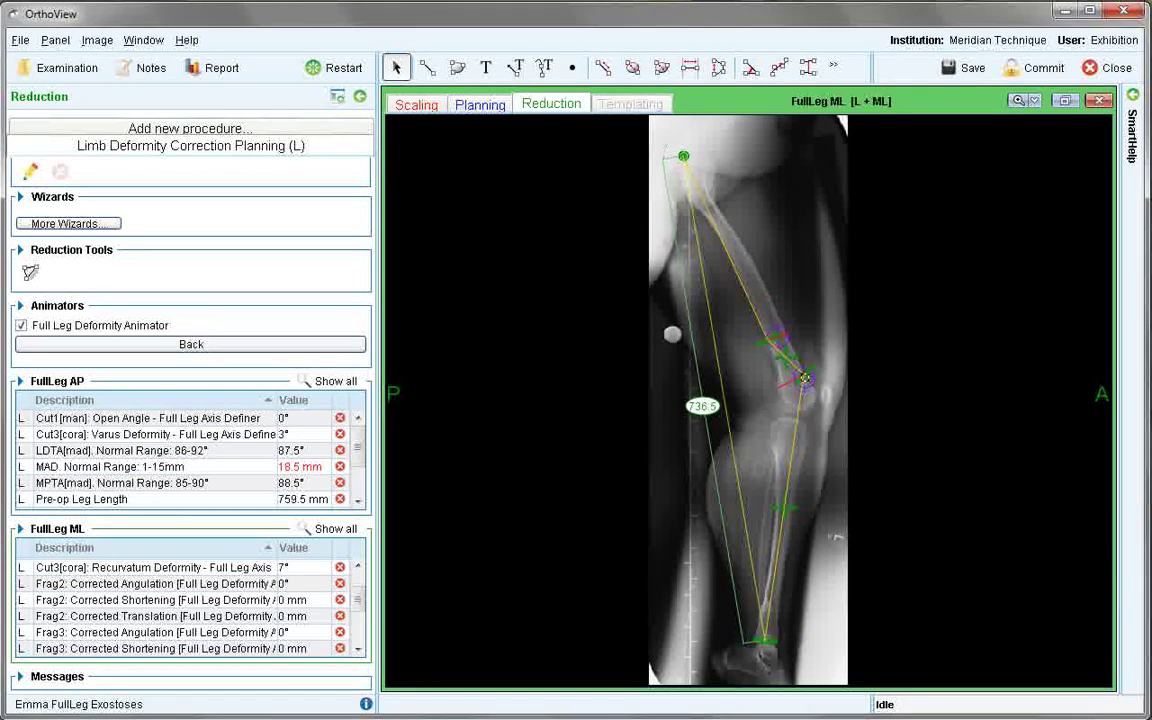
Move hinge, ankle and distal fragment to lengthen the leg from 736.5 mm to 759.5 mm
left_click_drag(804, 378, 805, 372)
left_click_drag(770, 642, 796, 634)
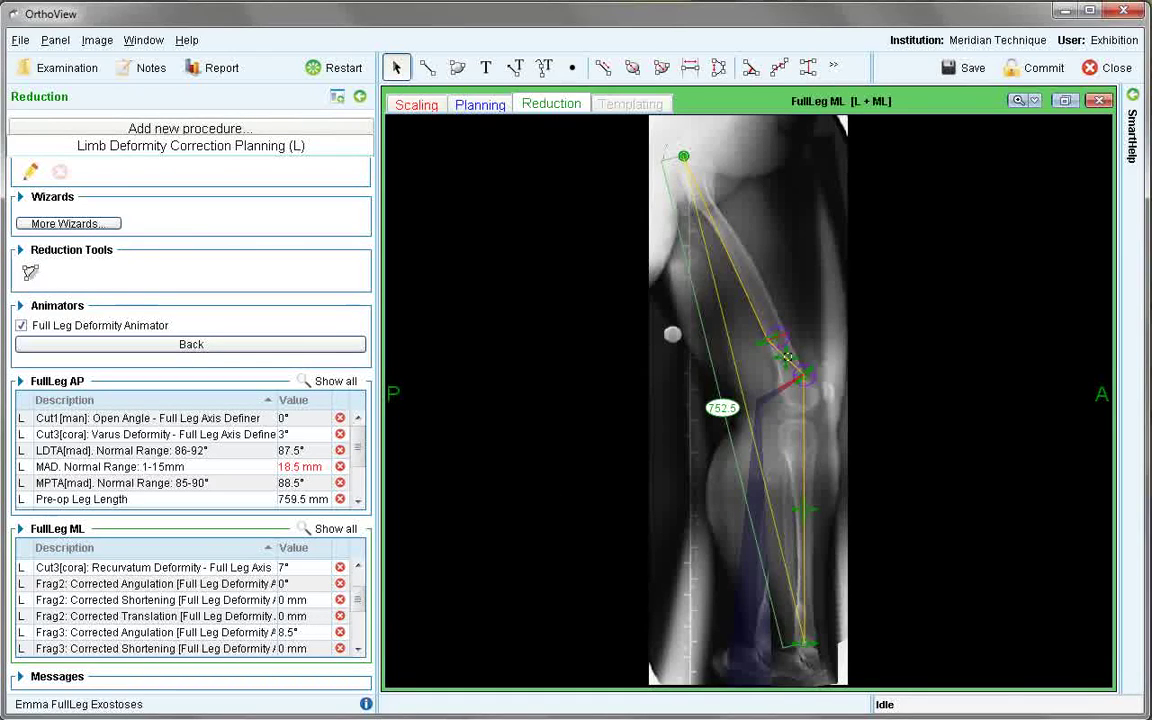
left_click_drag(788, 357, 789, 362)
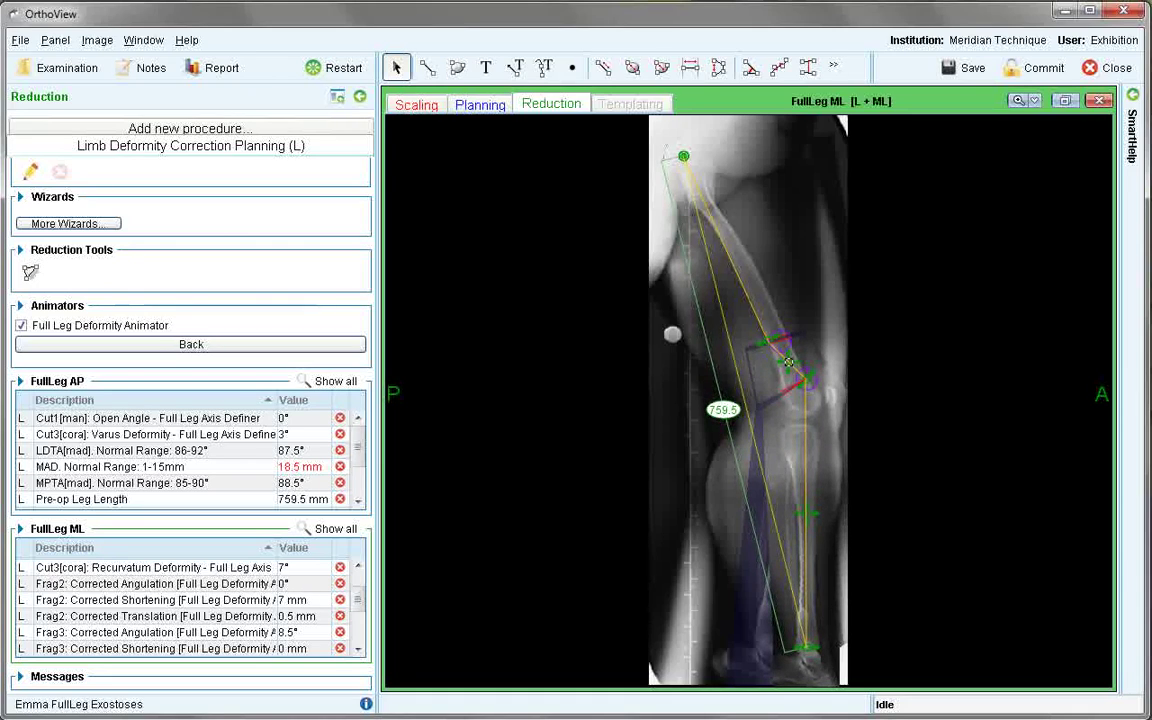
left_click(358, 649)
left_click(358, 649)
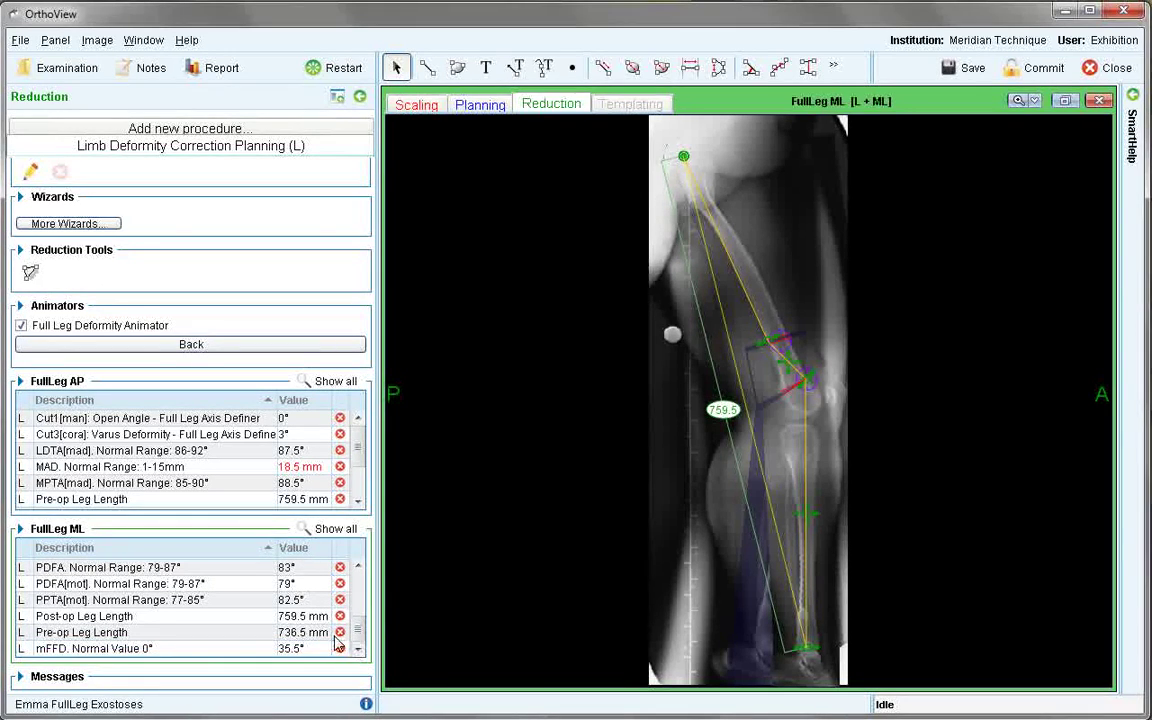